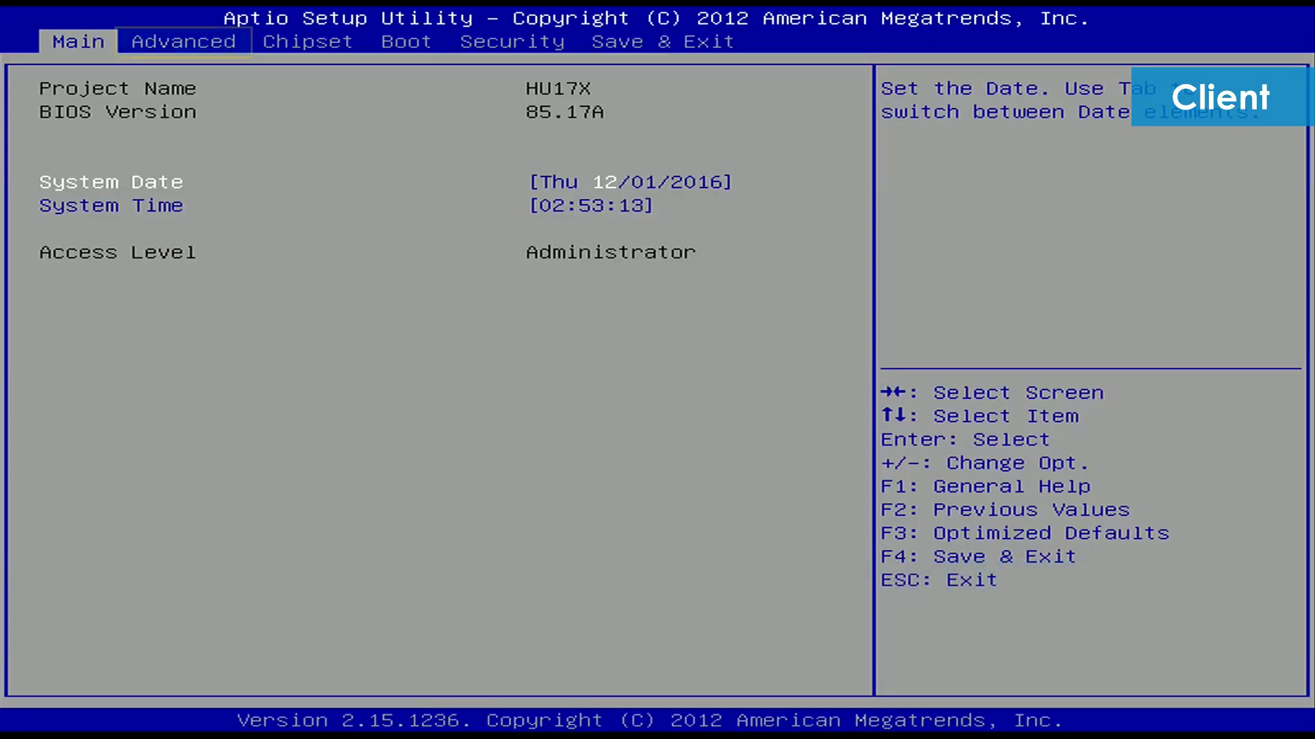
Keep Intel AMT Enabled under Advanced > AMT Configuration, then save and exit to restart
key("Right")
key("Down")
key("Down")
key("Down")
key("Down")
key("Down")
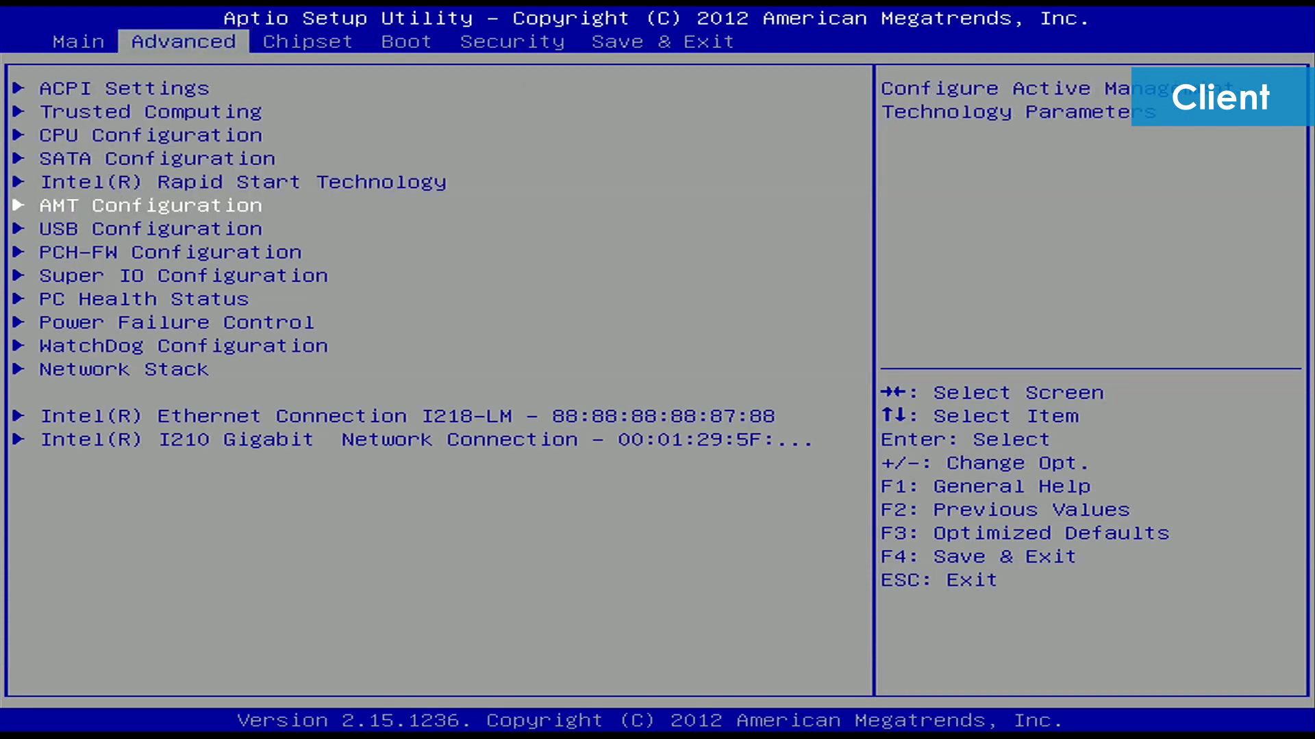
key("Return")
key("Return")
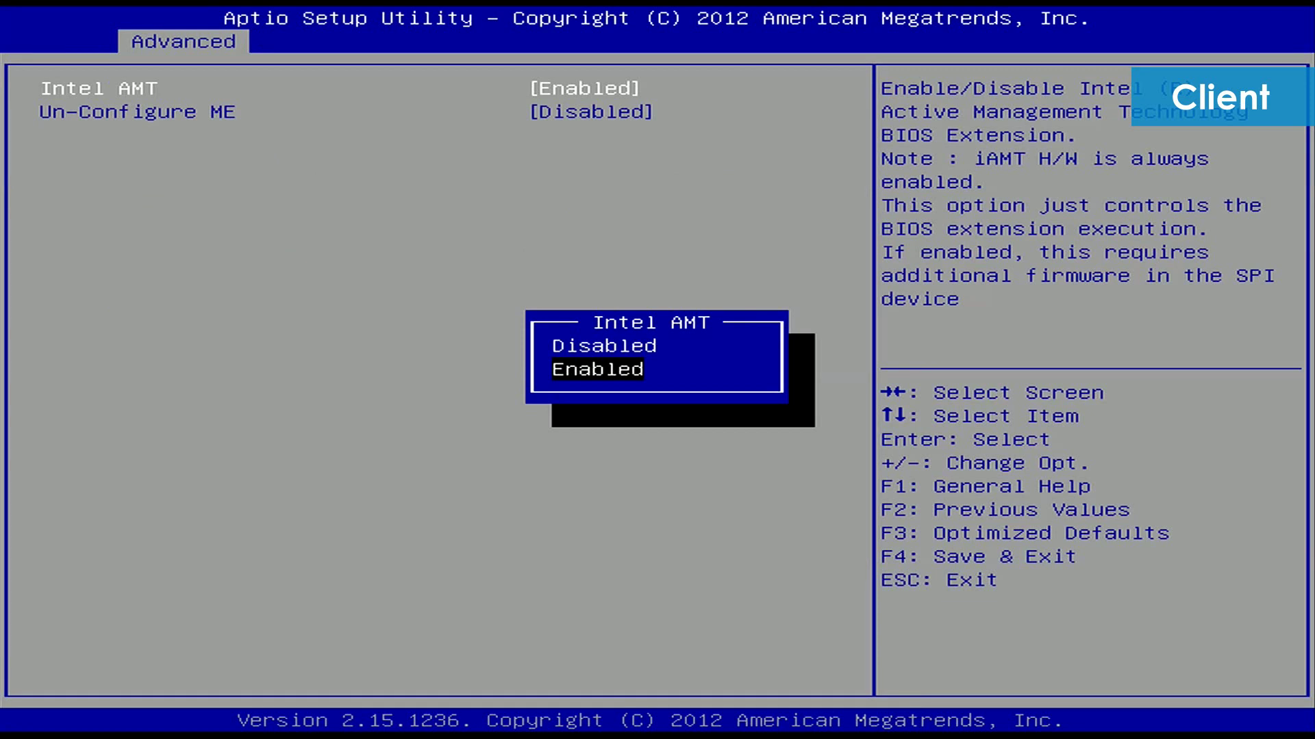
key("Return")
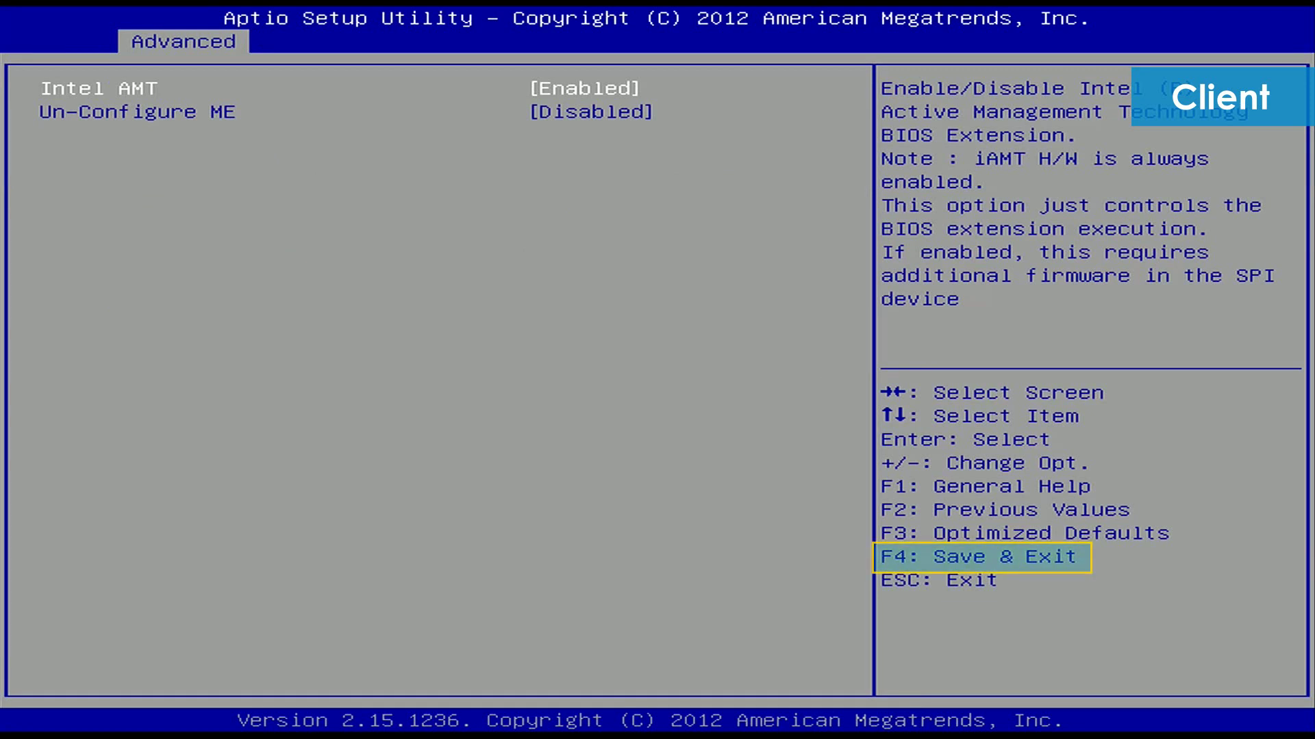
key("F4")
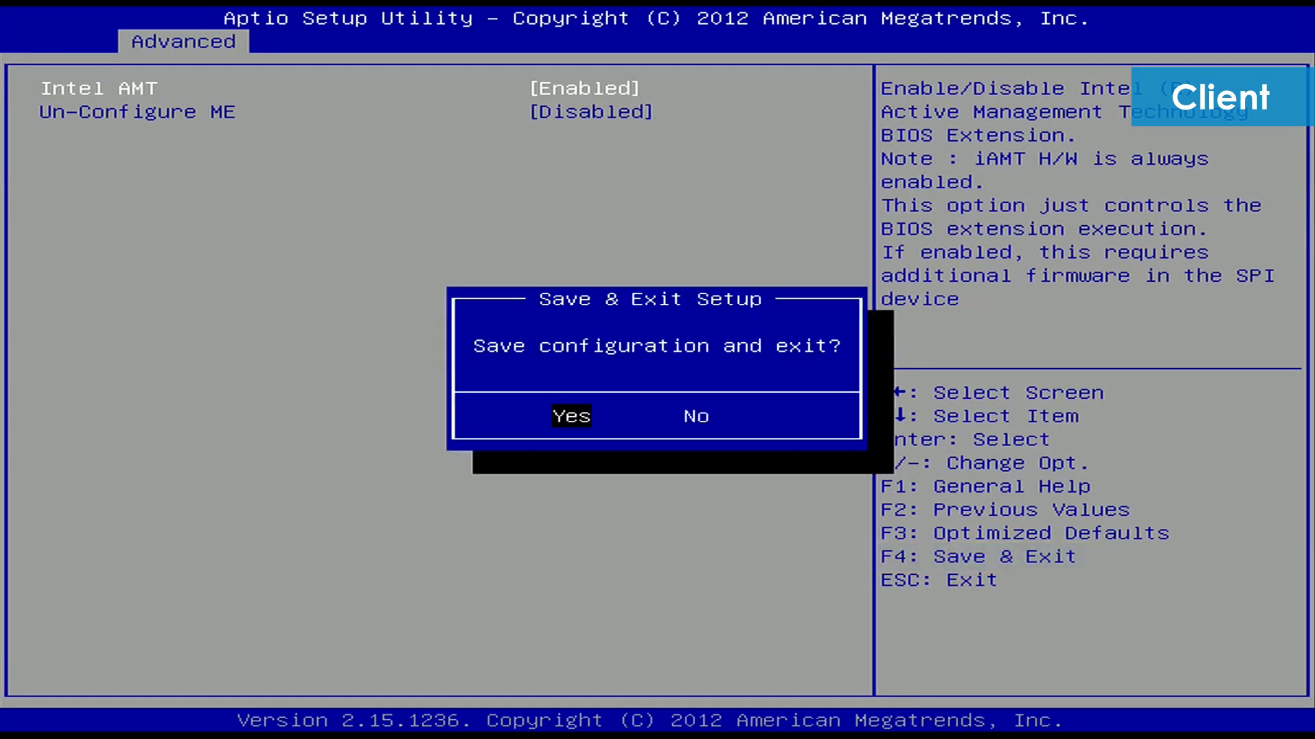
key("Return")
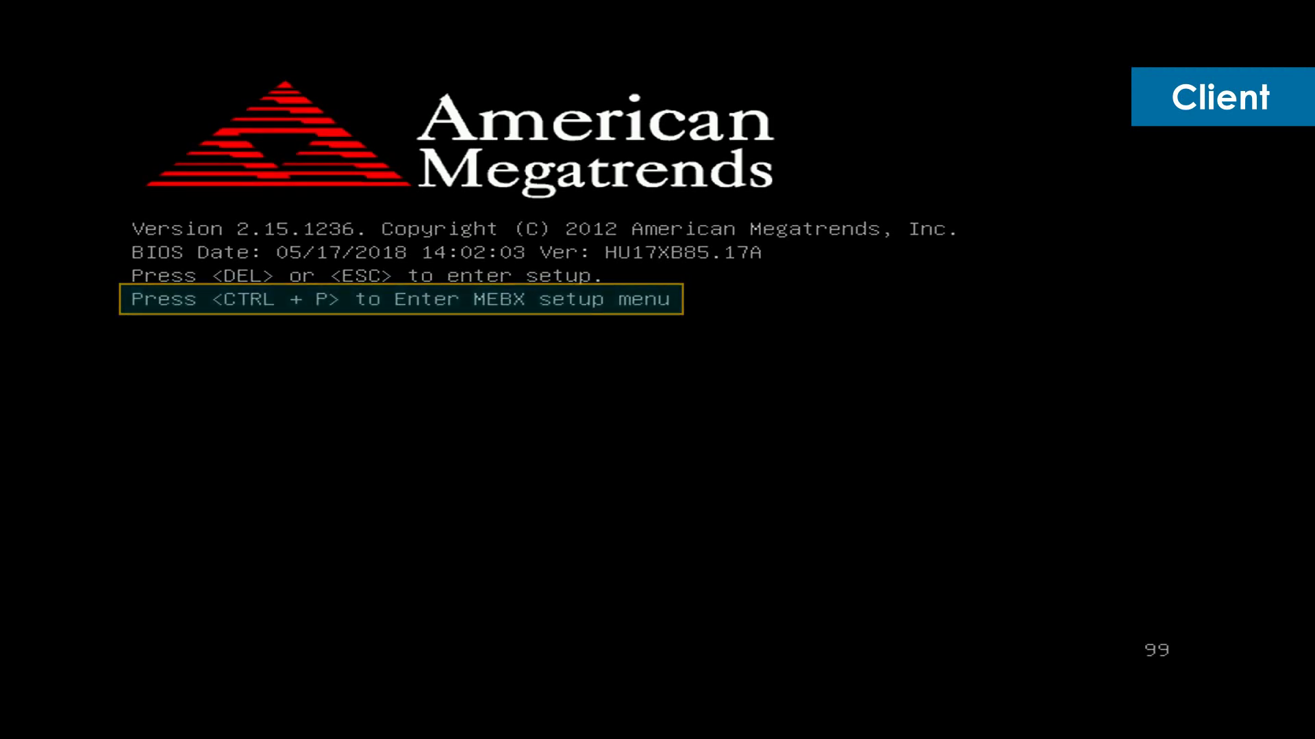
Enter MEBx with Ctrl+P at boot and log in with the default ME password
key("ctrl+p")
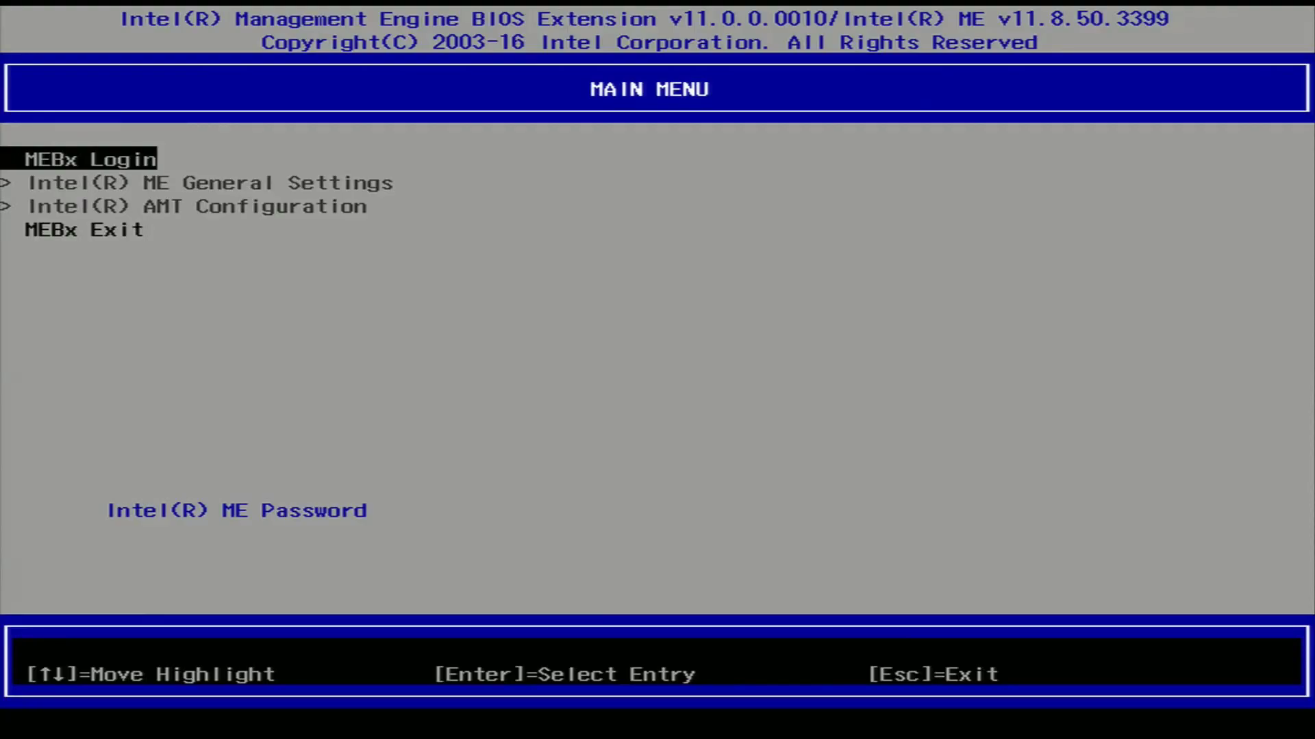
key("Return")
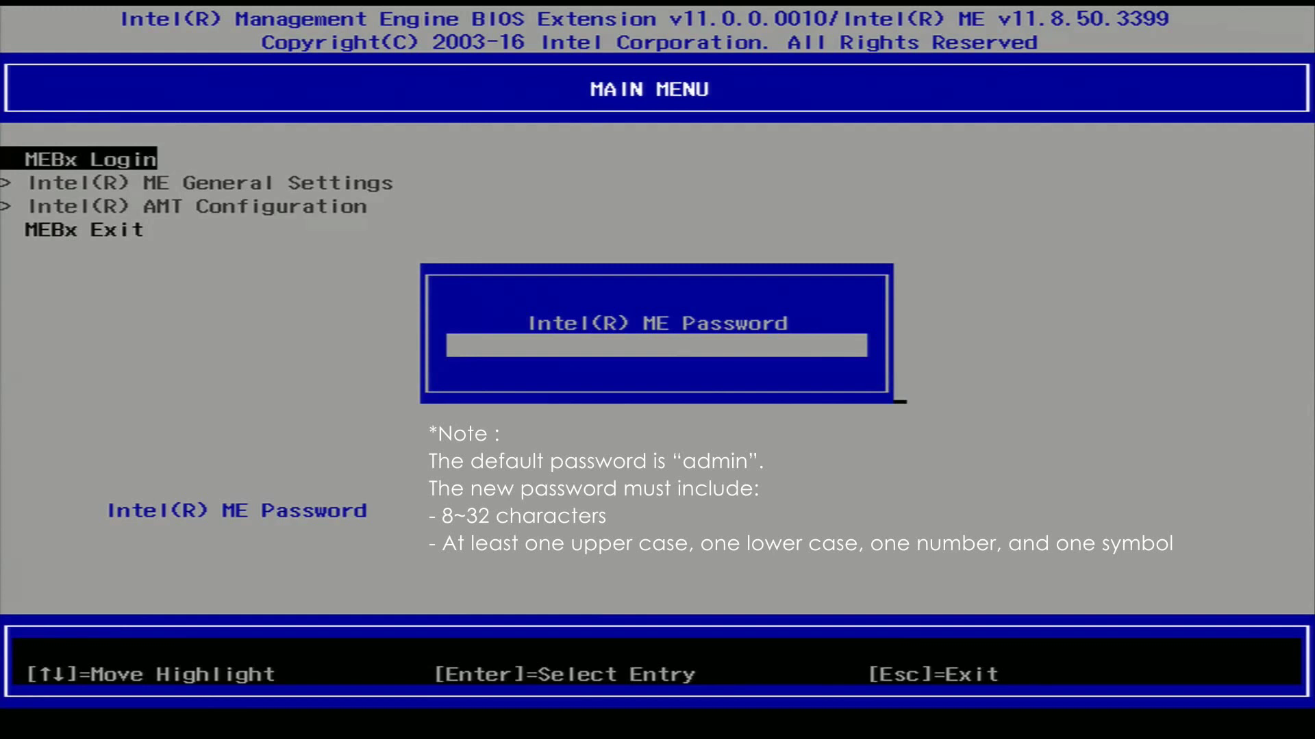
type("admin")
key("Return")
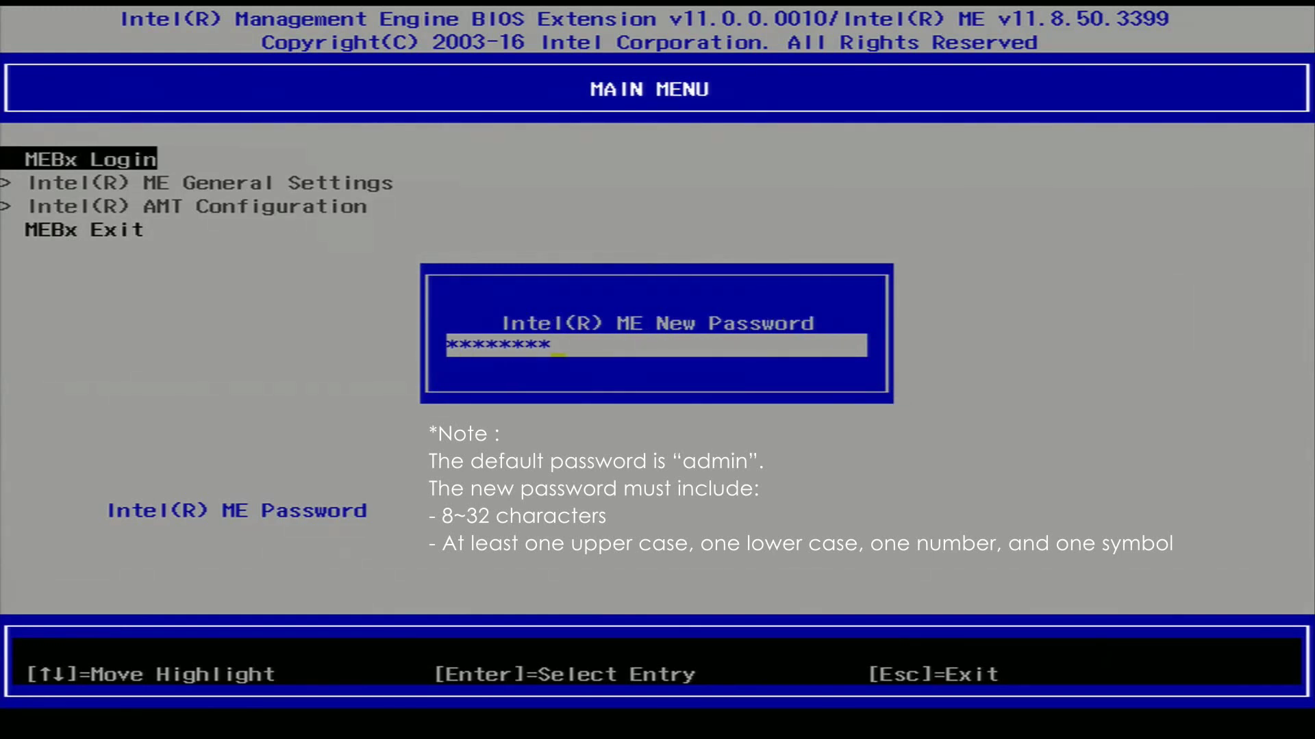
Set a new ME password and verify it to complete the MEBx login
key("Return")
type("******")
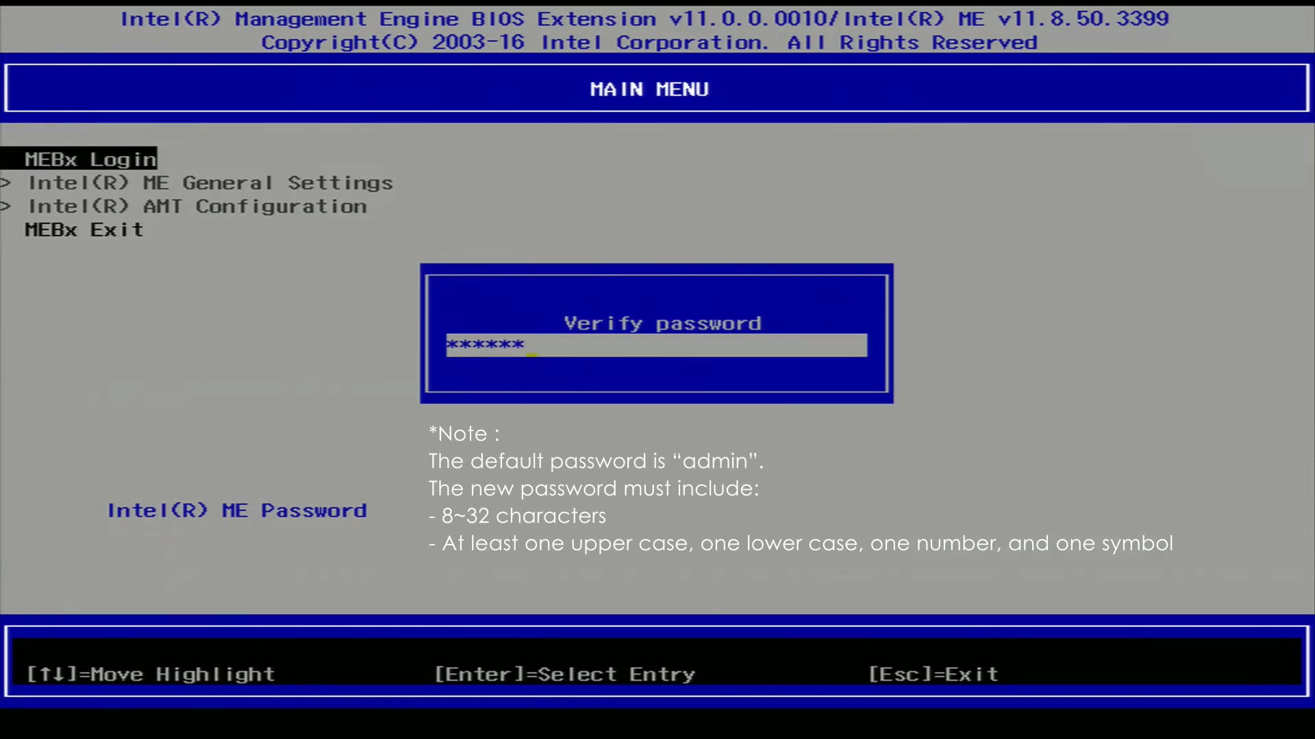
type("**")
key("Return")
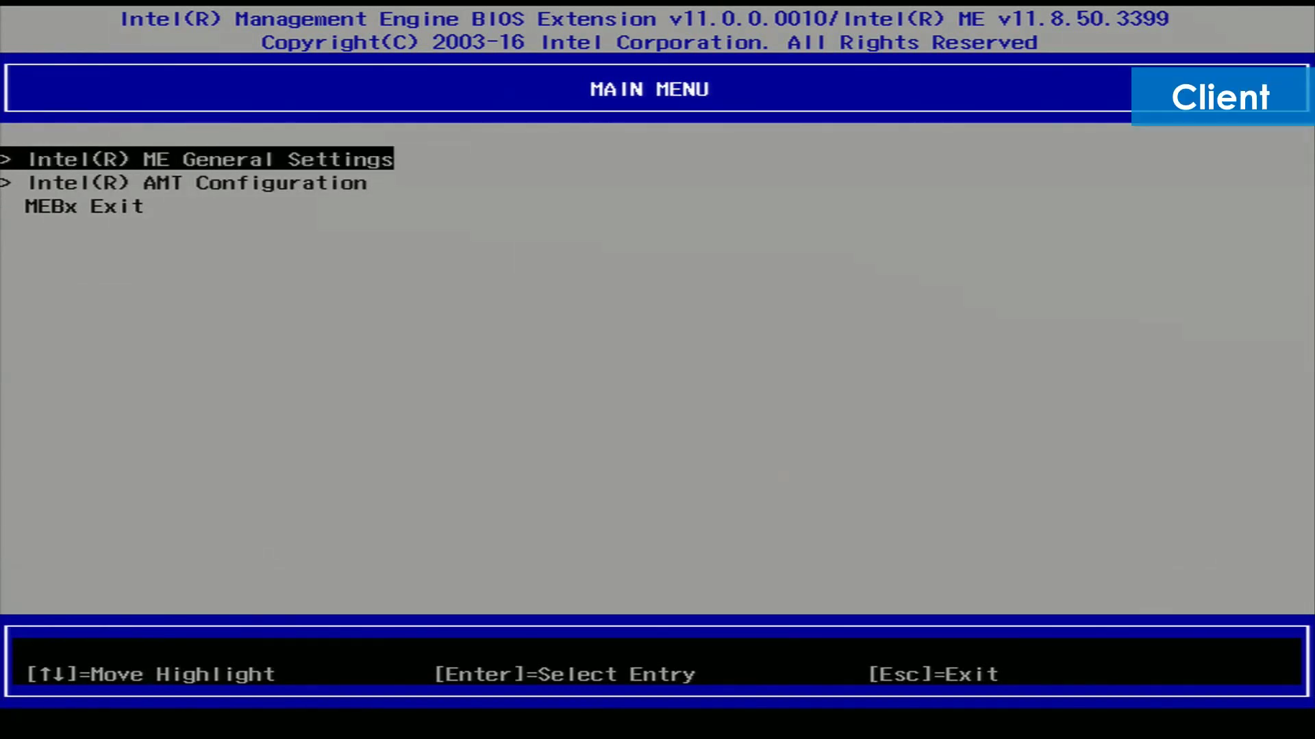
key("Down")
Activate Network Access in the Intel(R) AMT Configuration menu
key("Return")
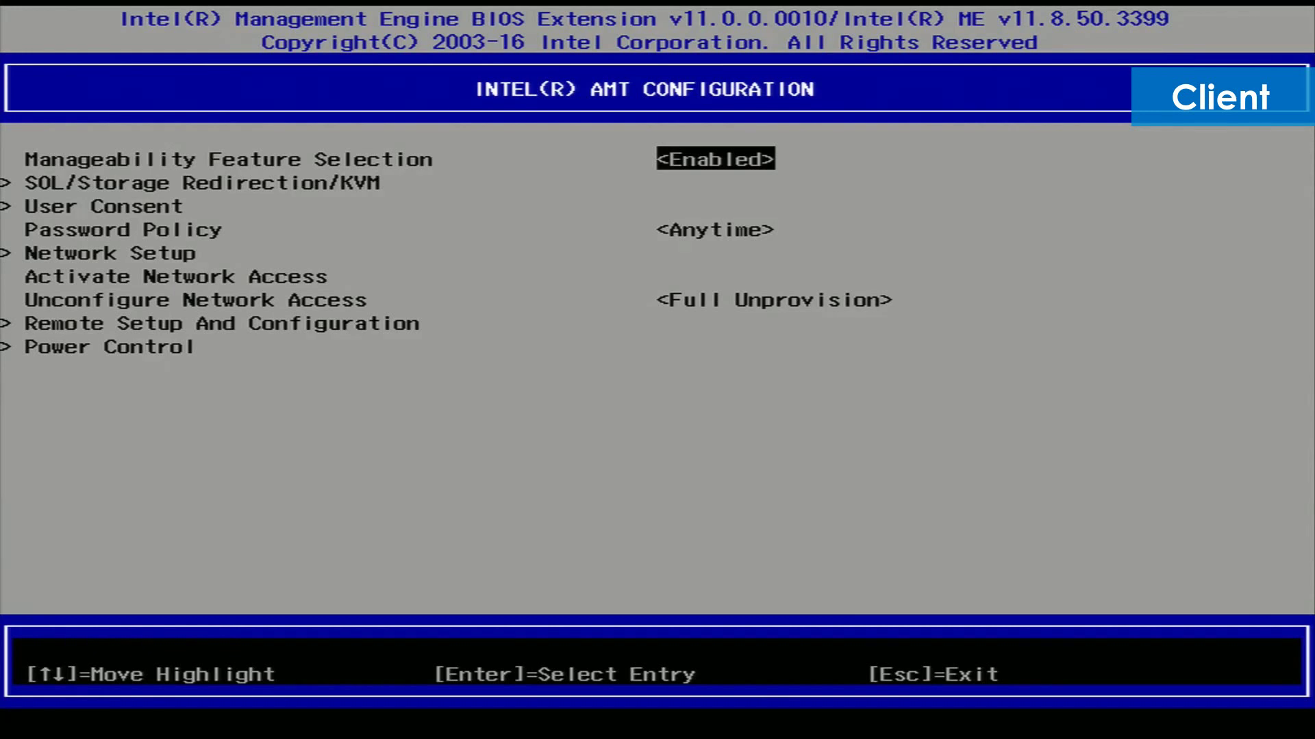
key("Down")
key("Down")
key("Down")
key("Down")
key("Down")
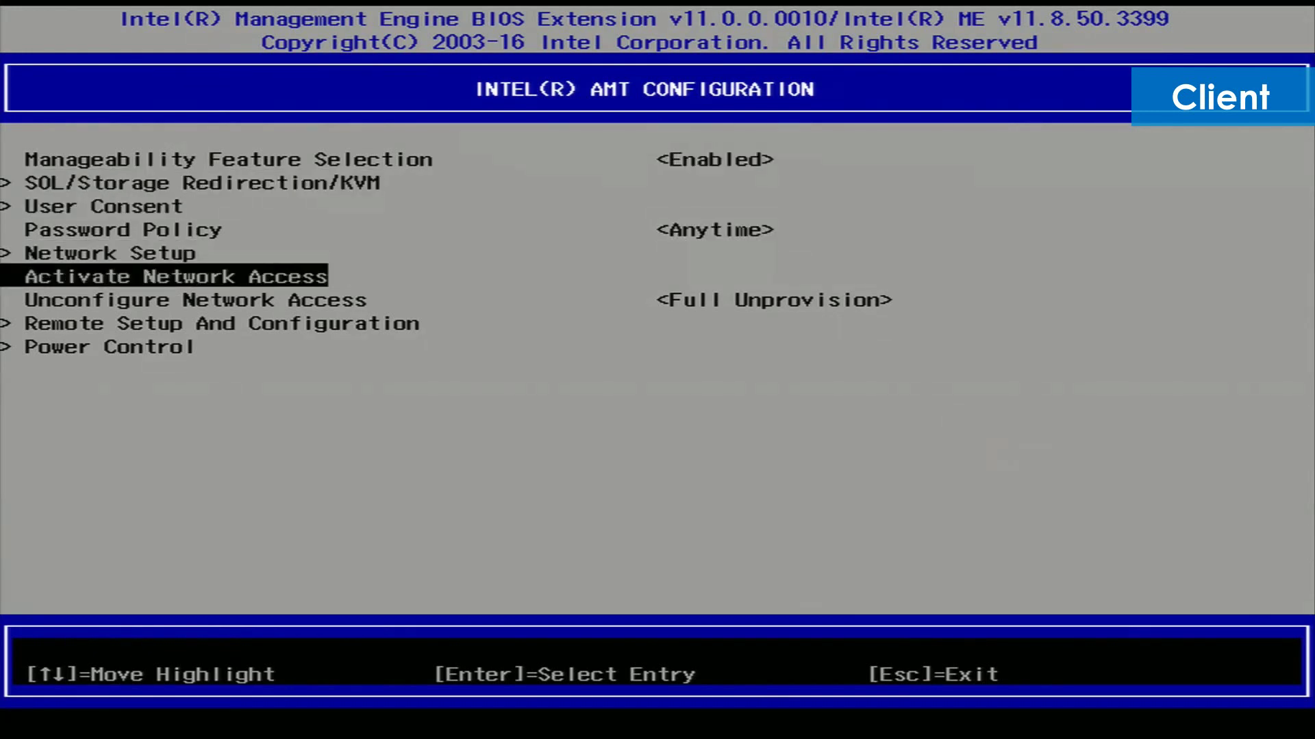
key("Return")
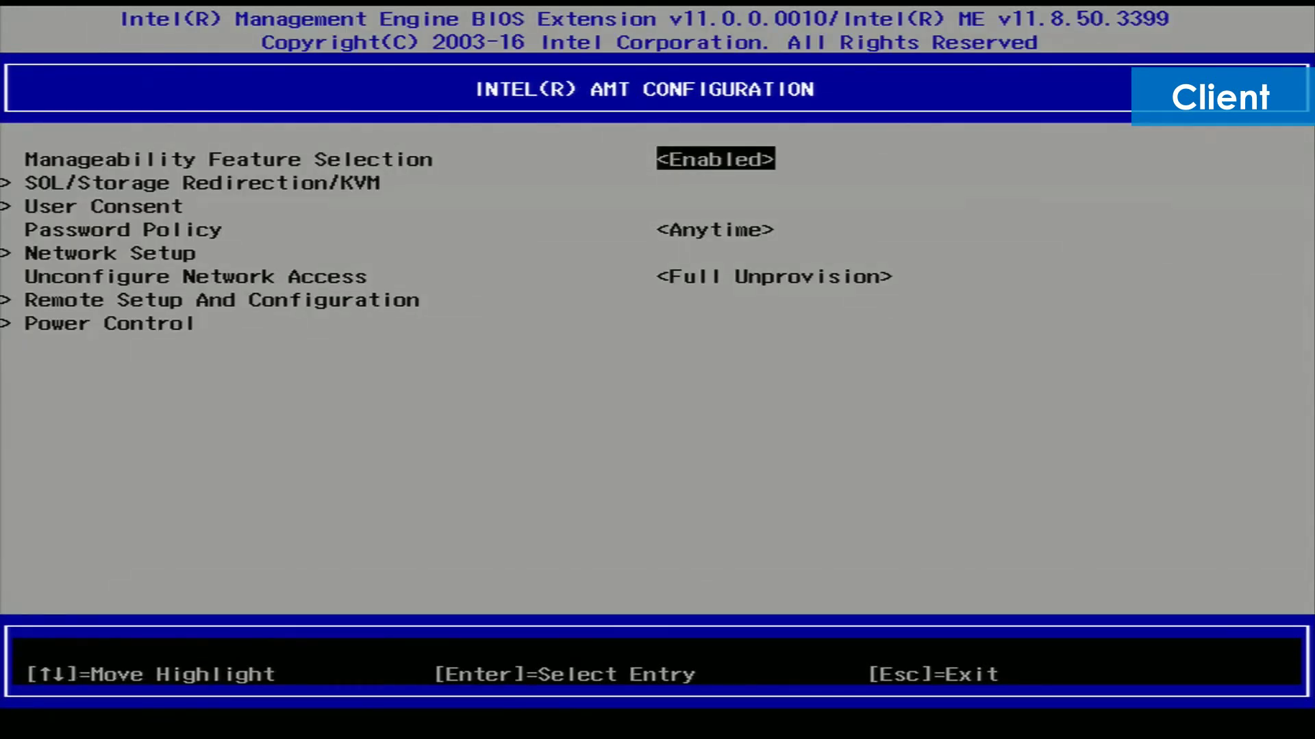
Exit MEBx from the main menu so the client boots into Windows
key("Escape")
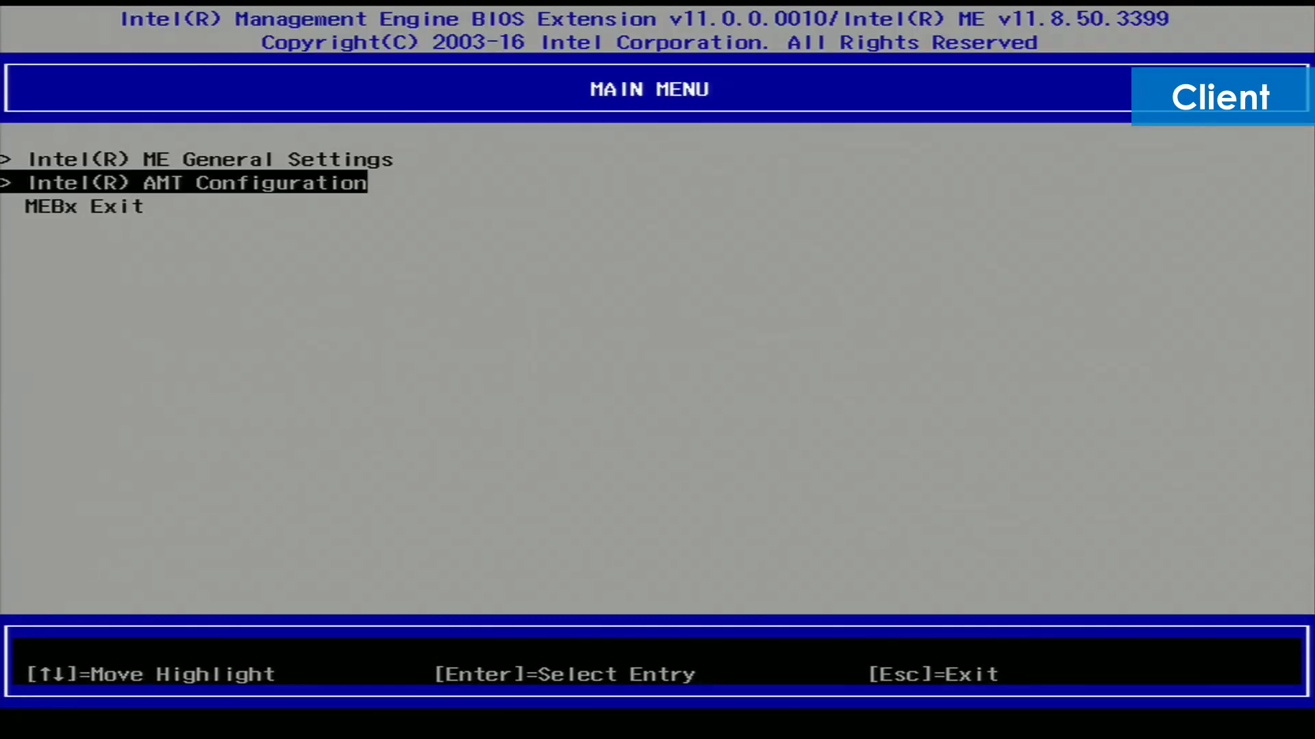
key("Down")
key("Return")
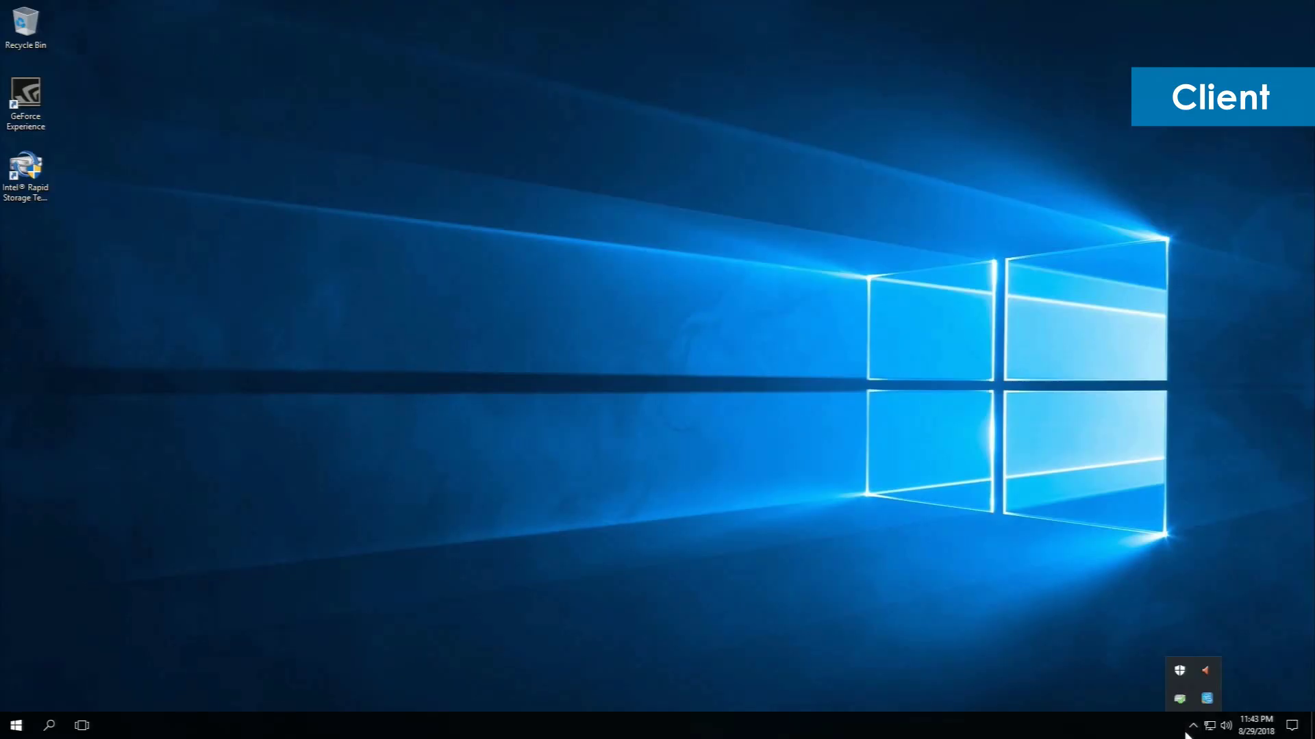
Open Intel Management and Security Status from the tray and confirm AMT is Enabled and Connected
left_click(1194, 727)
left_click(1193, 727)
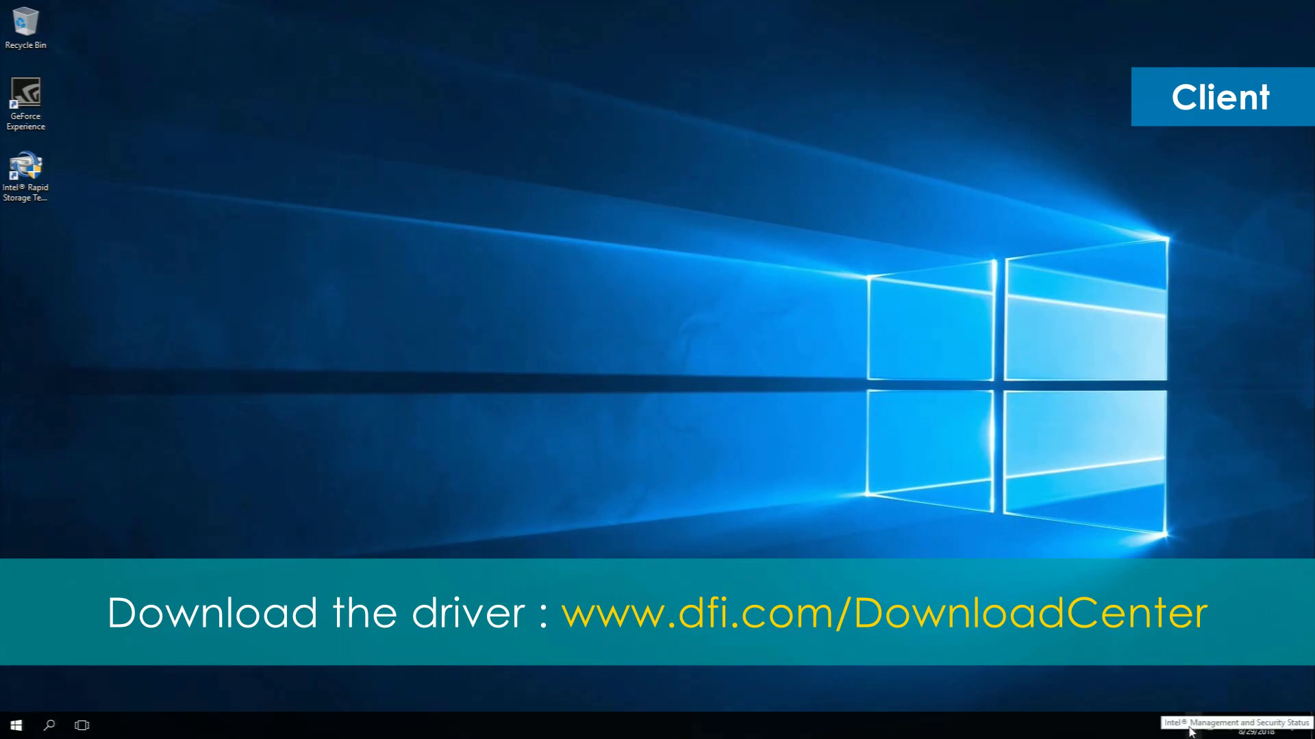
double_click(1189, 730)
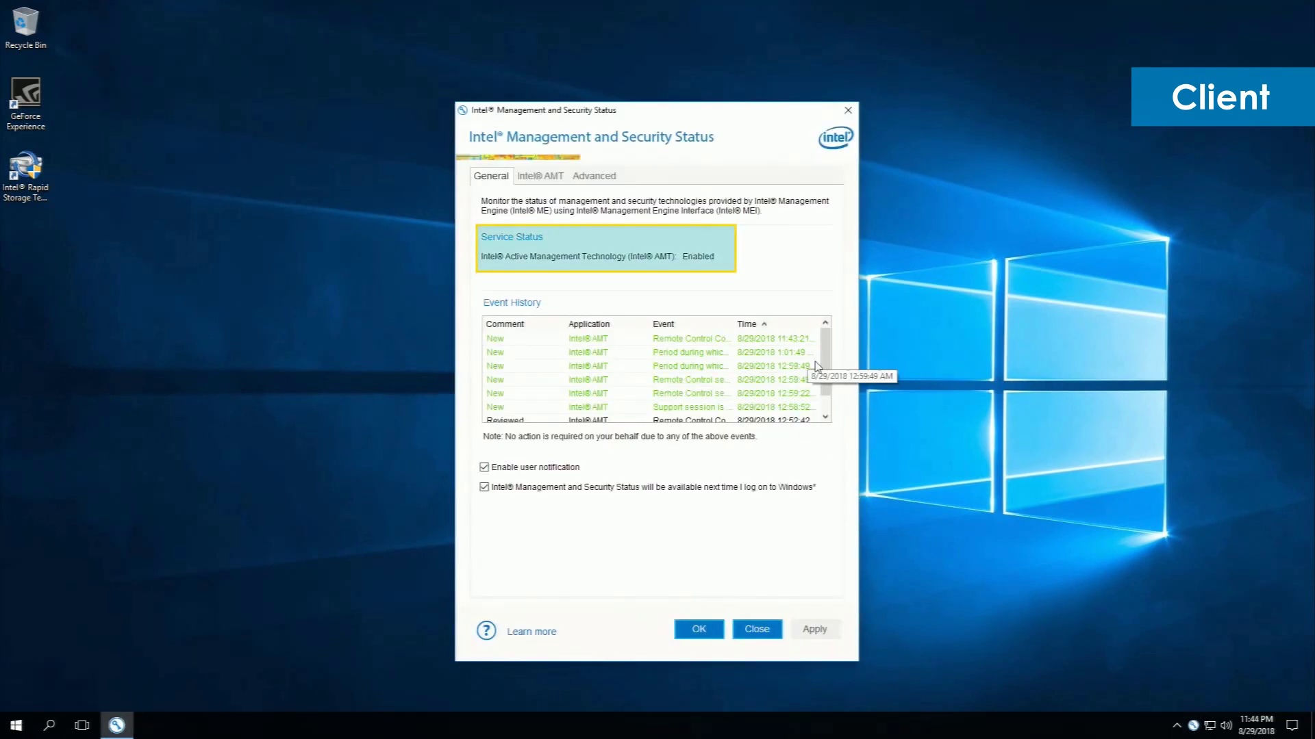
left_click_drag(825, 362, 835, 401)
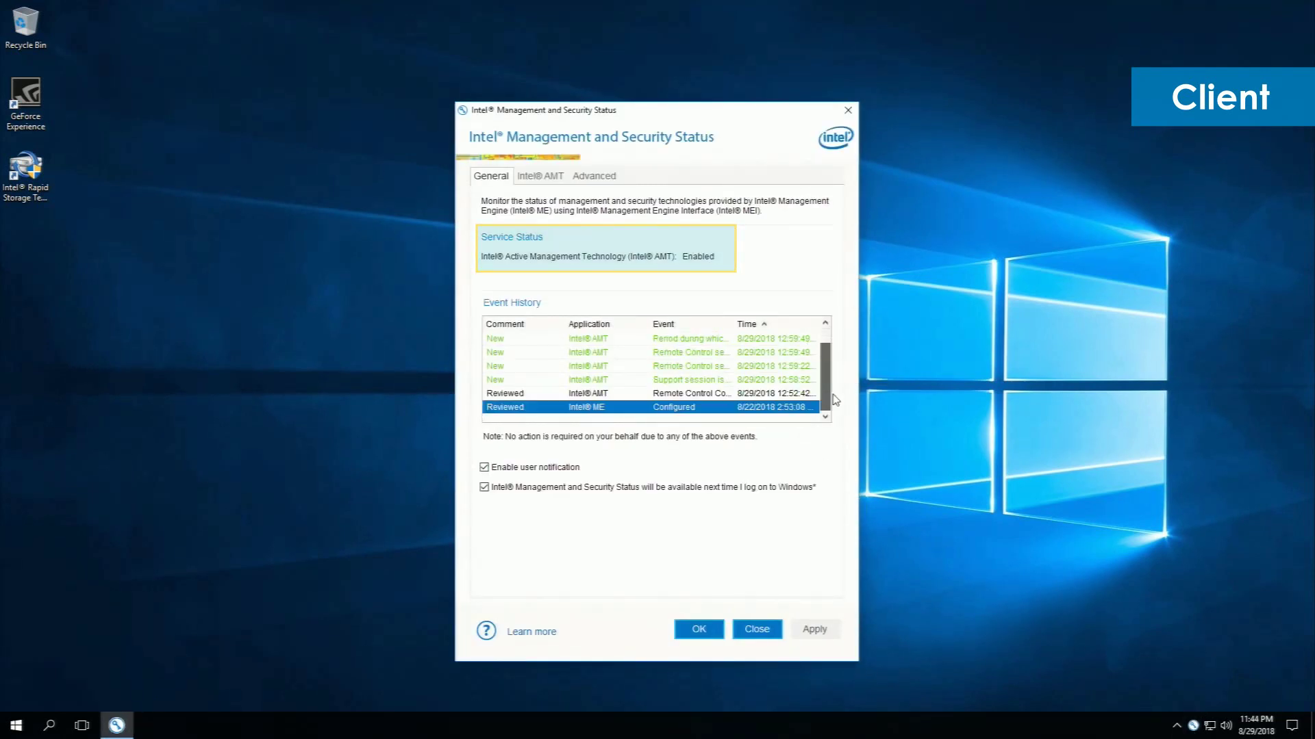
left_click(541, 177)
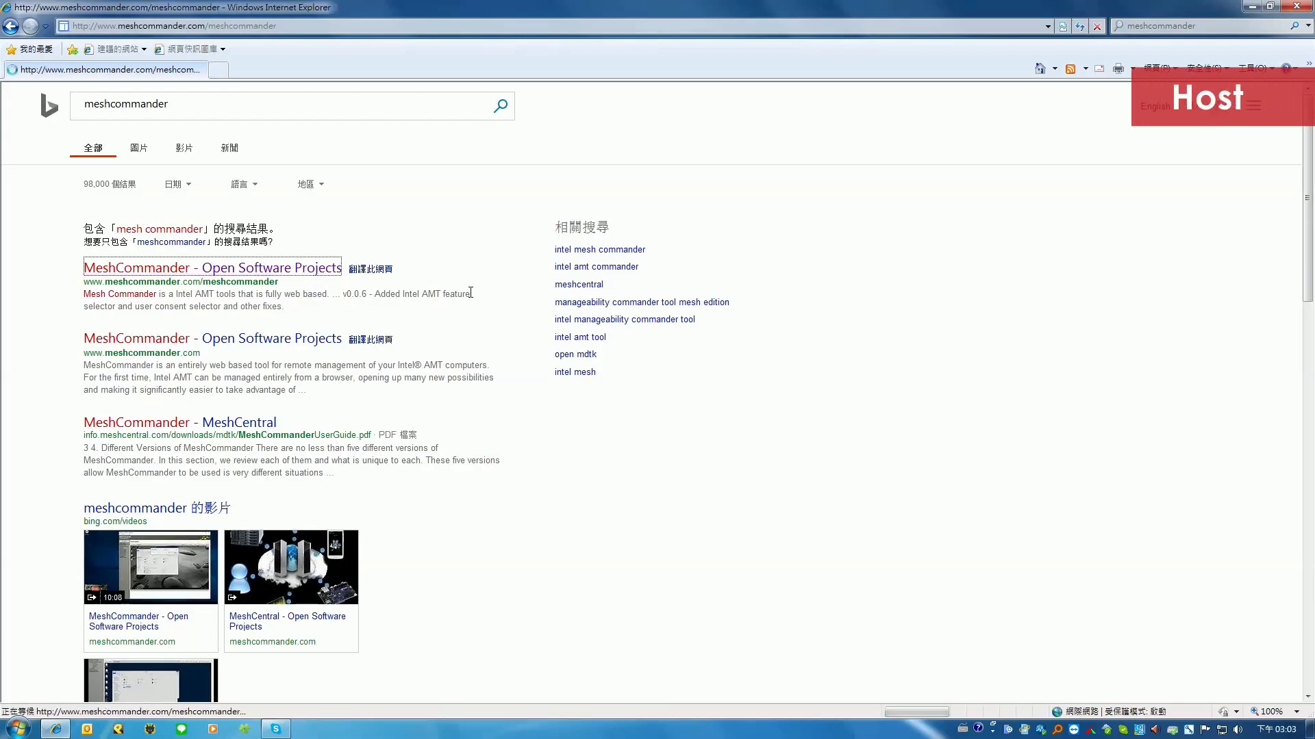
Download the MeshCommander 0.6.8 installer from meshcommander.com and launch it
left_click(308, 269)
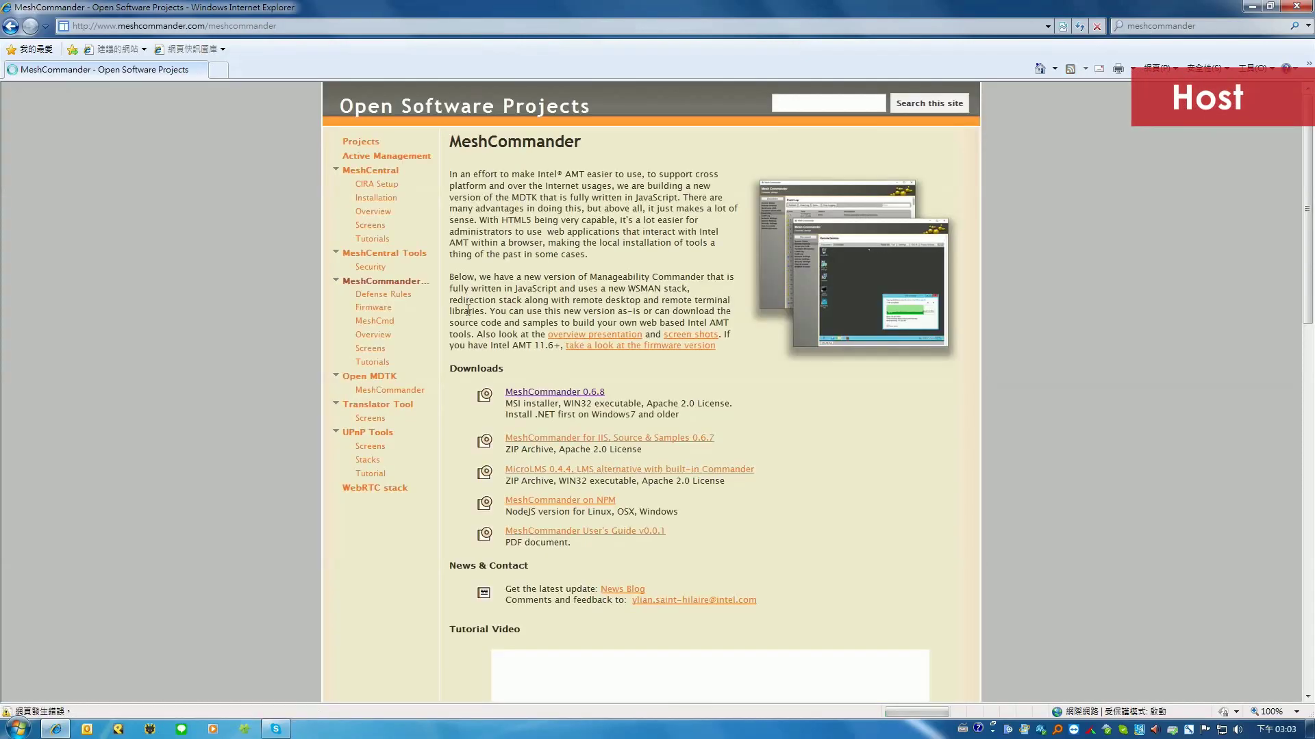
left_click(579, 392)
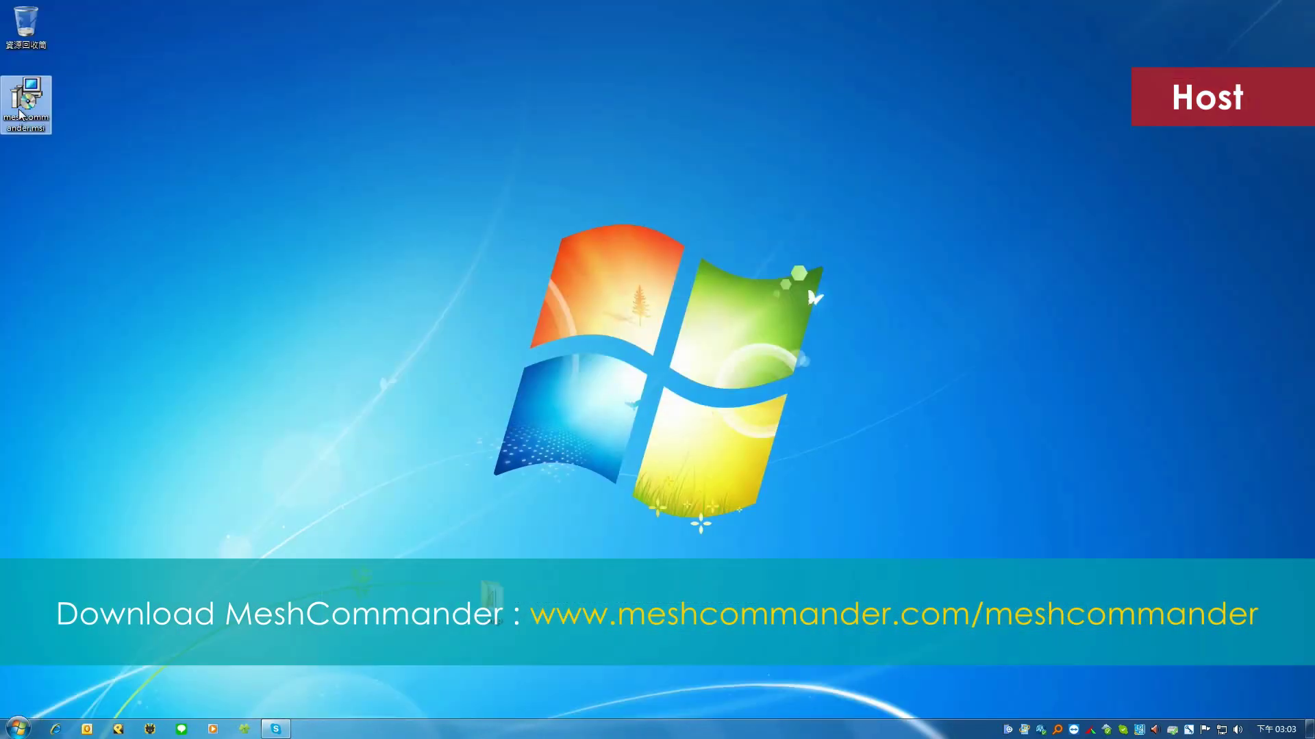
double_click(21, 115)
Install MeshCommander and add computer 172.18.2.49 with Digest authentication and the AMT admin credentials
left_click(695, 377)
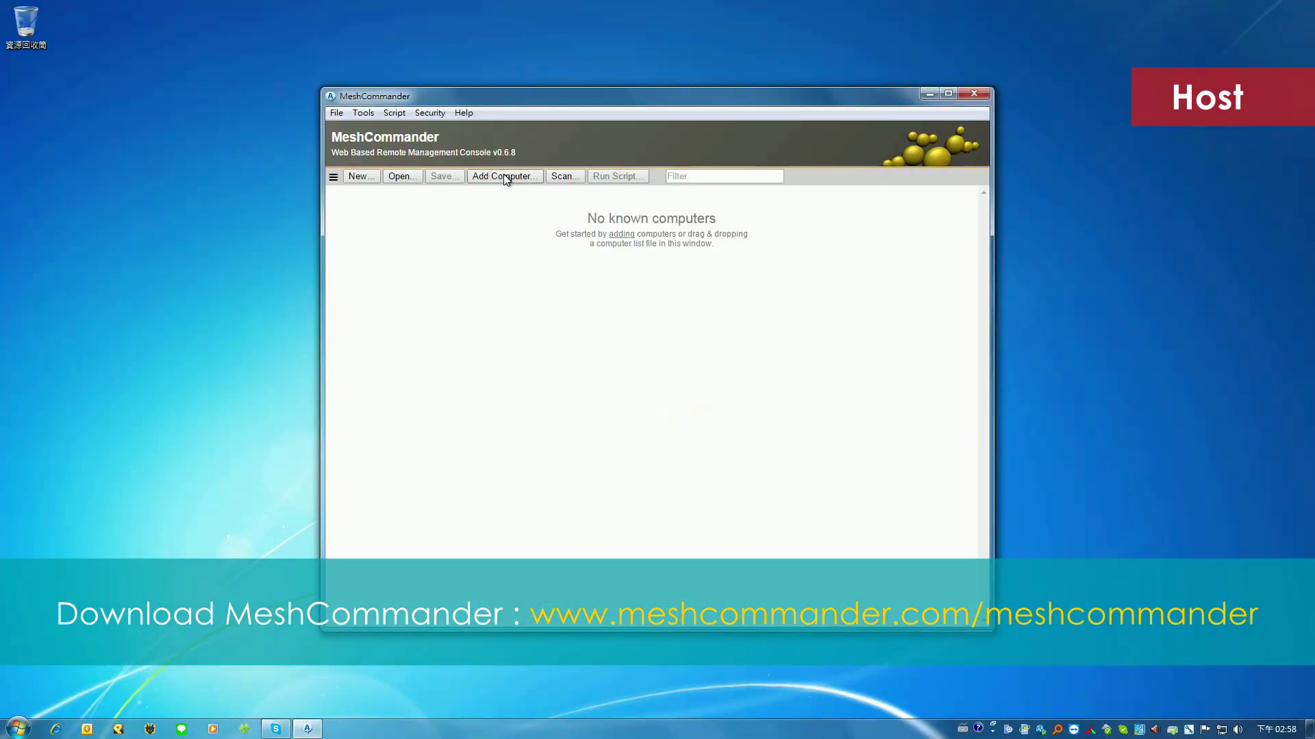
left_click(503, 175)
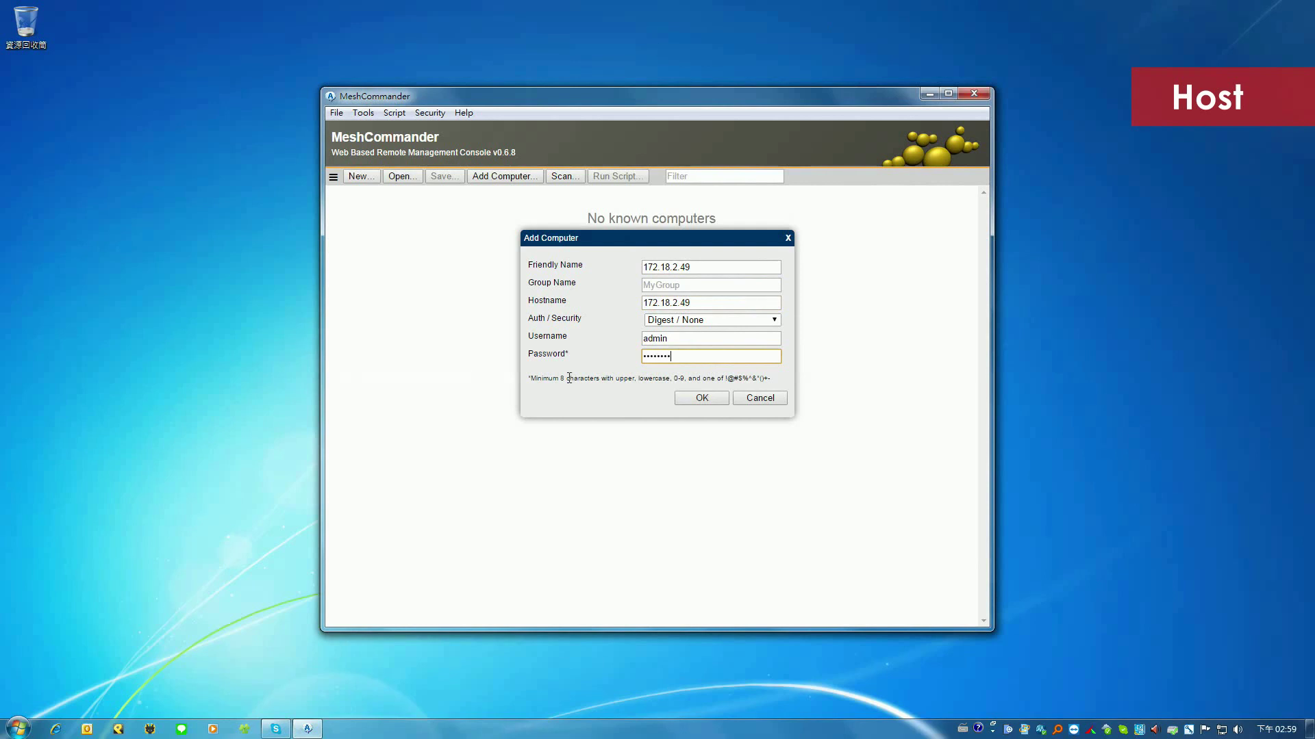
key("Return")
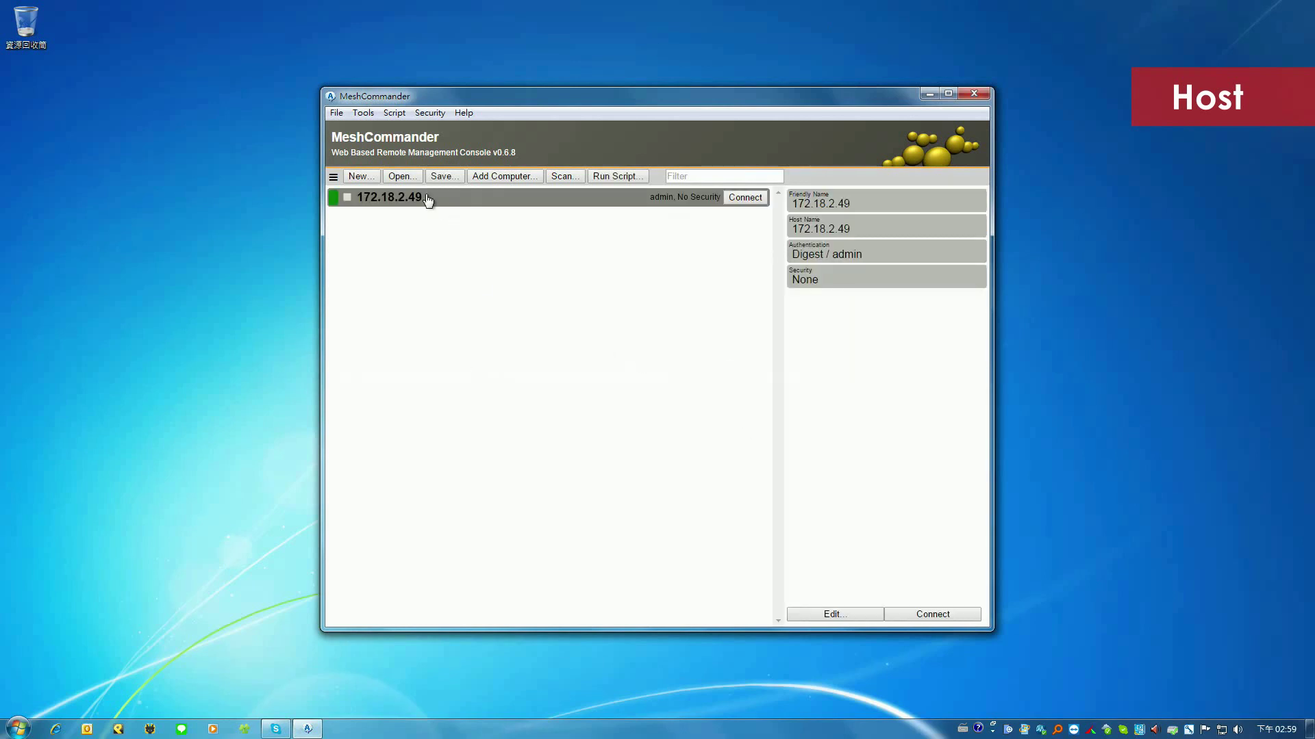
left_click(731, 198)
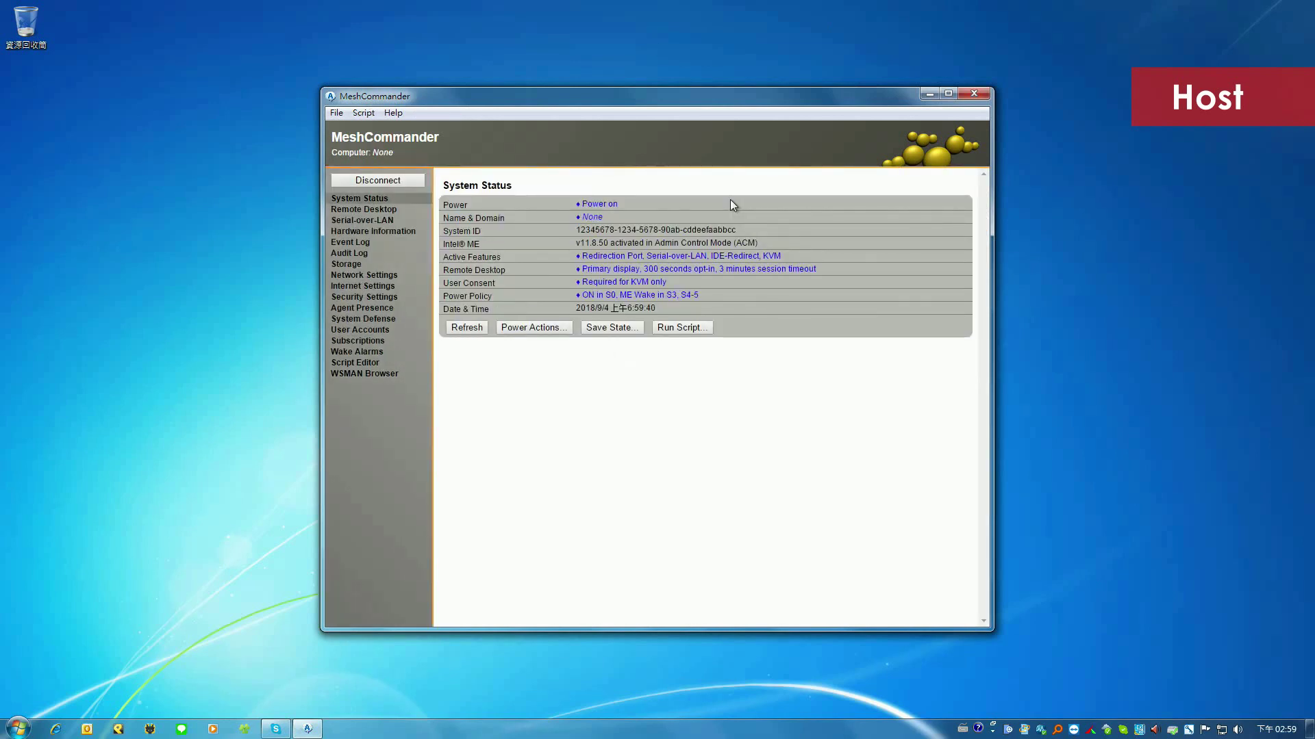
Start a Remote Desktop session to 172.18.2.49 and enter the user consent code shown on the client
left_click(385, 212)
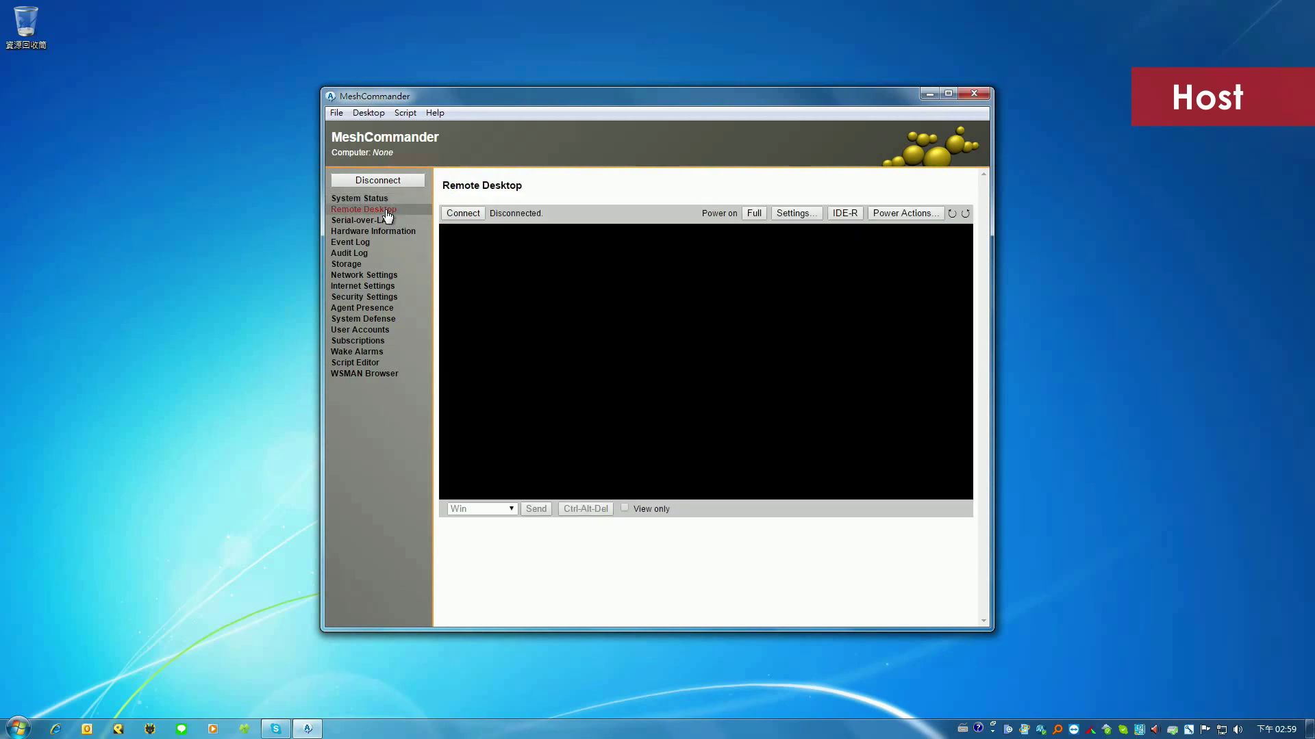
left_click(473, 216)
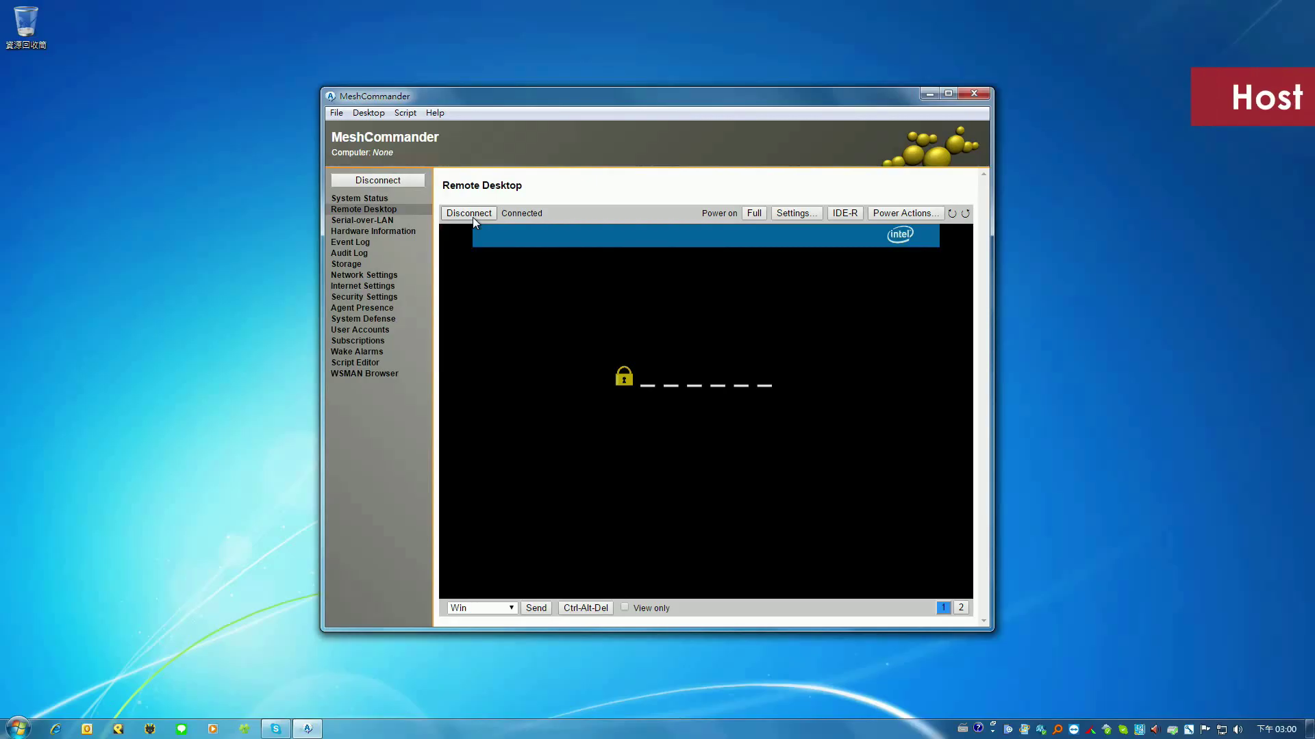
type("00000")
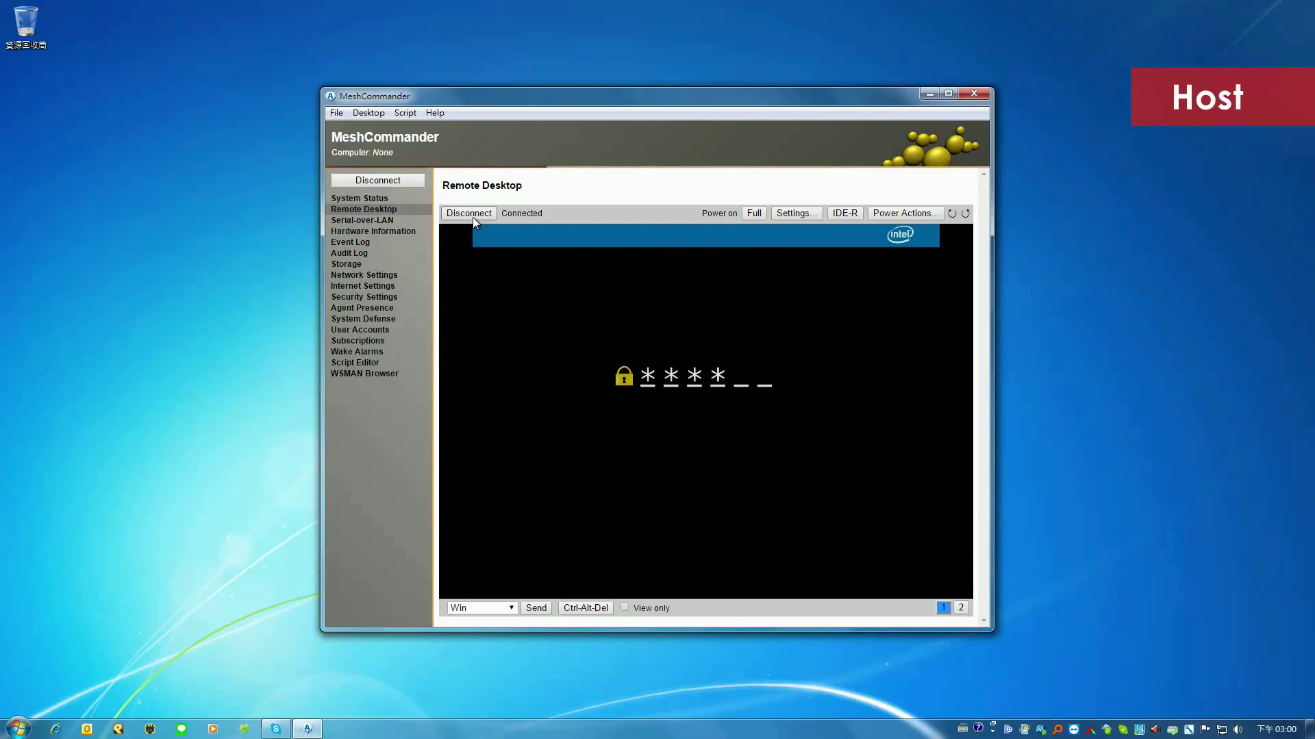